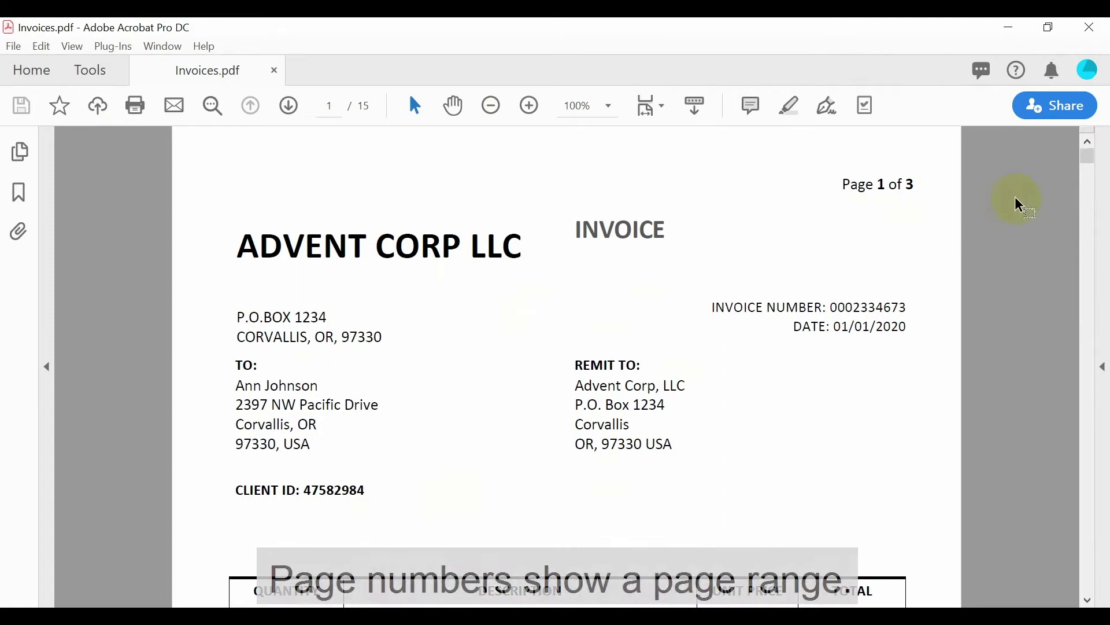
Scroll through Invoices.pdf and select the invoice number on a later invoice.
left_click(1066, 220)
left_click_drag(1093, 168, 1090, 297)
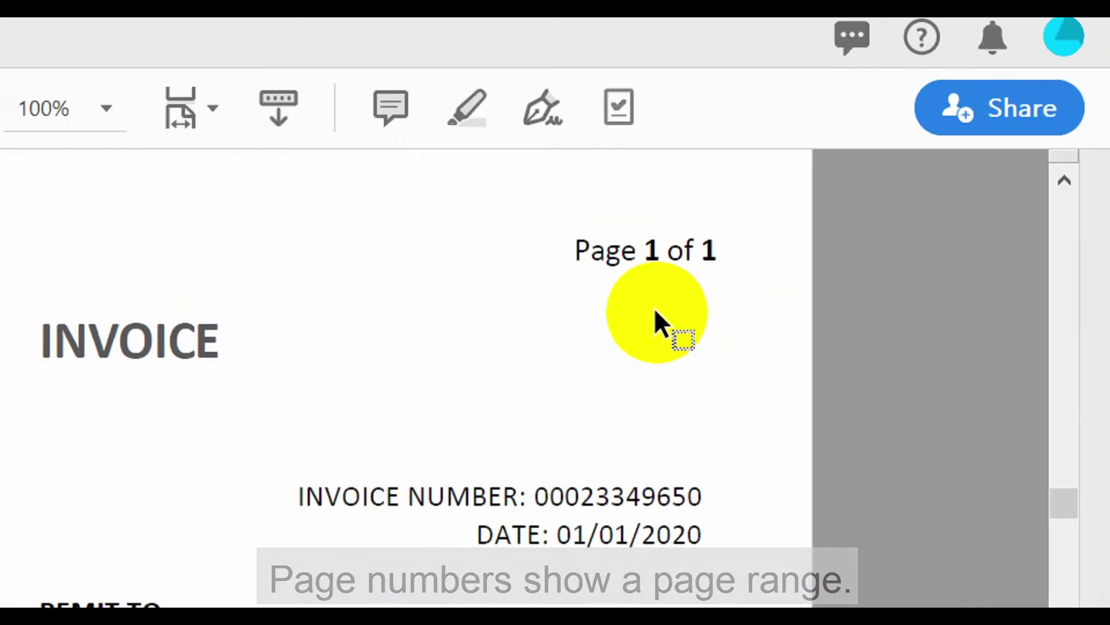
left_click_drag(704, 491, 300, 460)
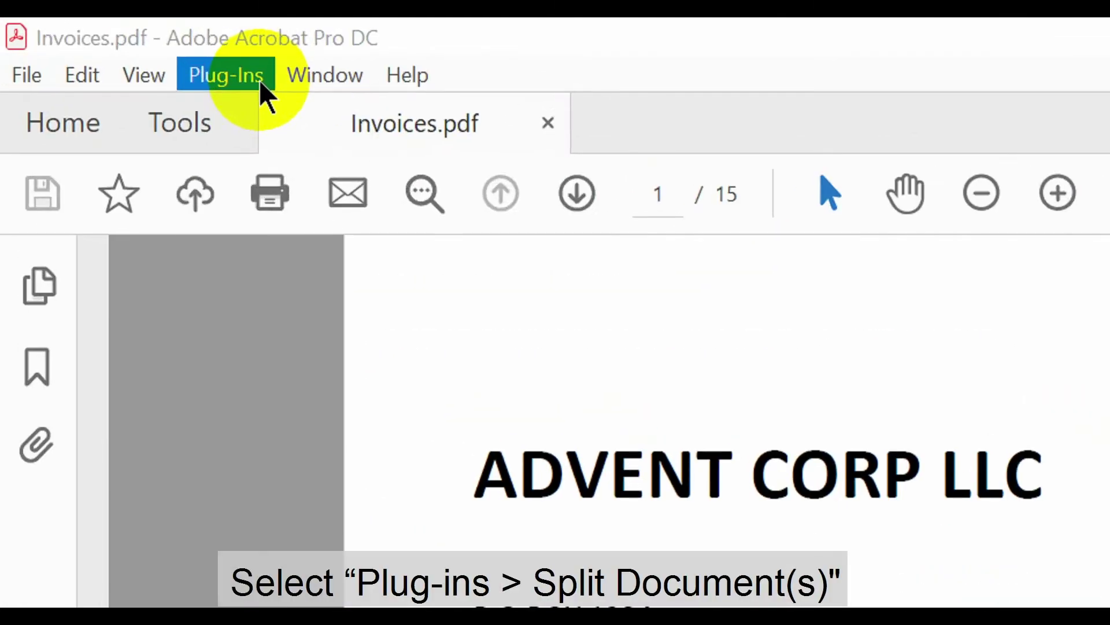
Open AutoSplit's Split Document settings and set the separator to Page With Matching Text.
left_click(132, 57)
mouse_move(560, 128)
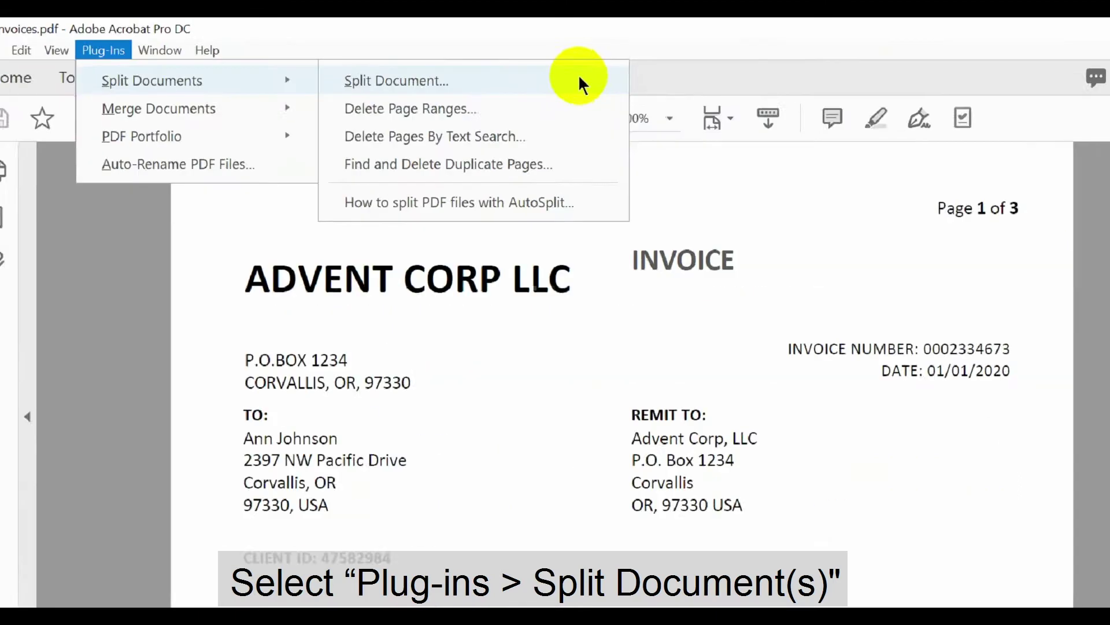
left_click(885, 132)
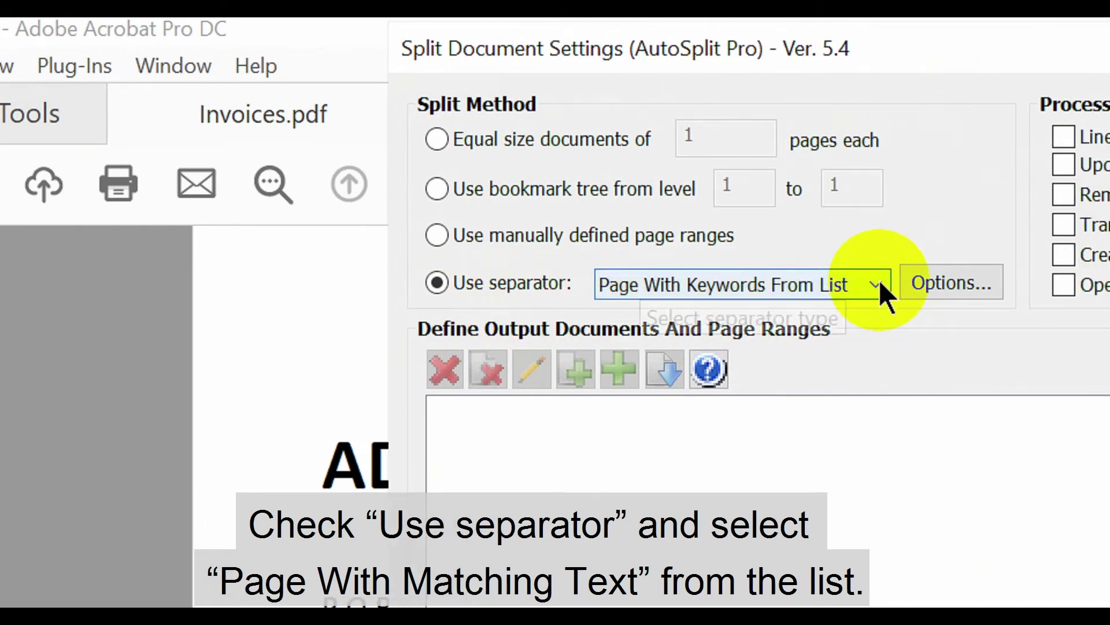
left_click(879, 283)
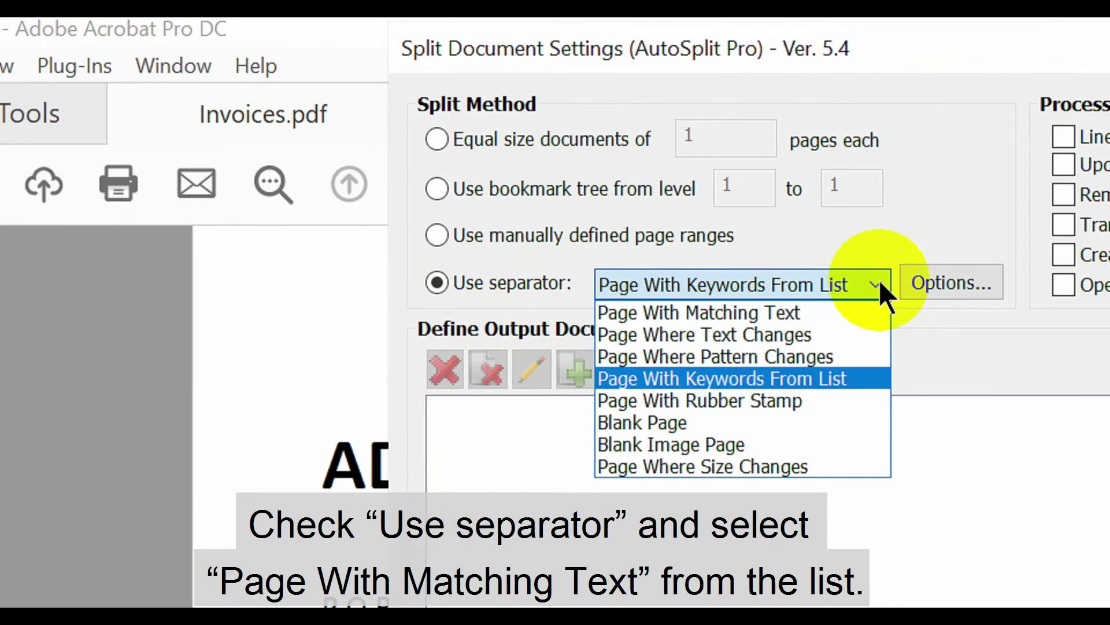
left_click(824, 316)
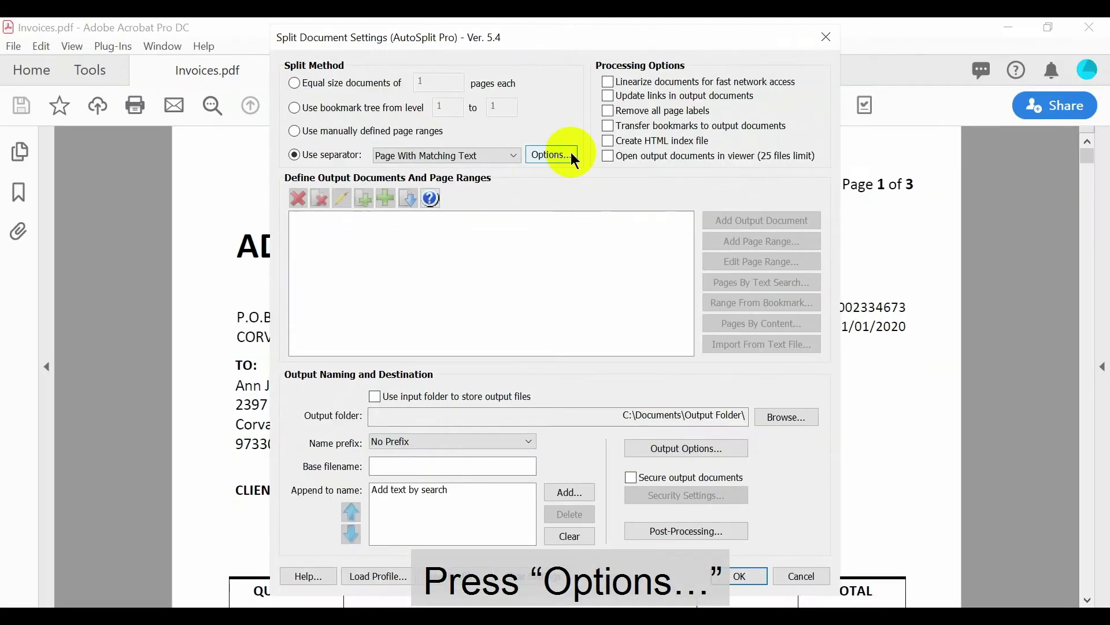
Restrict the "1 of" search to a 7.35–7.85 by 0.52–0.72 in box around "1 of 3".
left_click(892, 289)
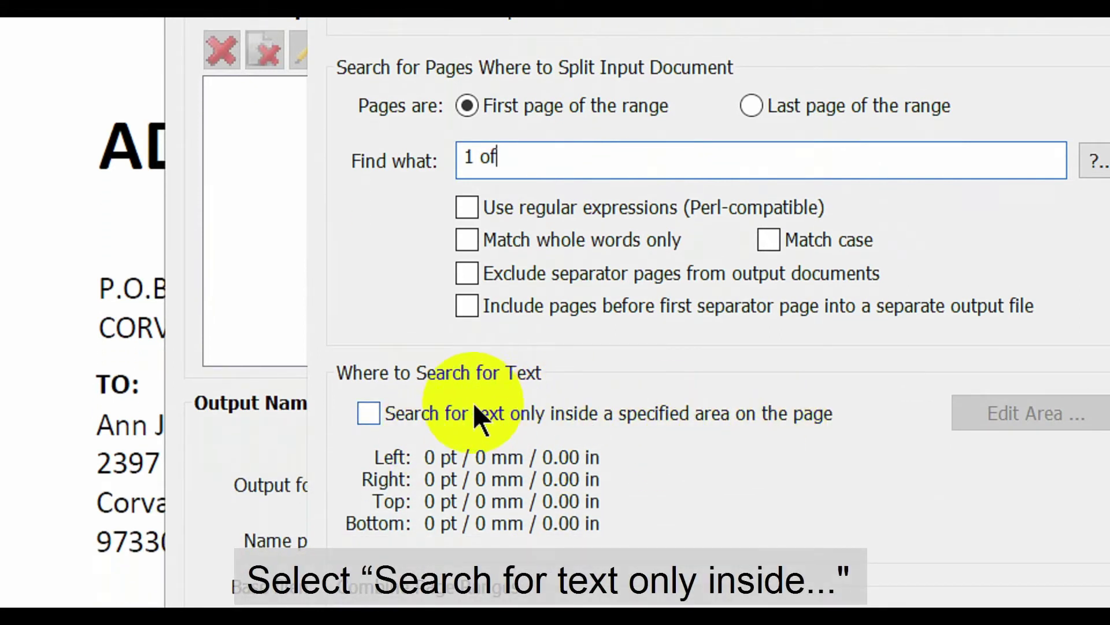
left_click(368, 413)
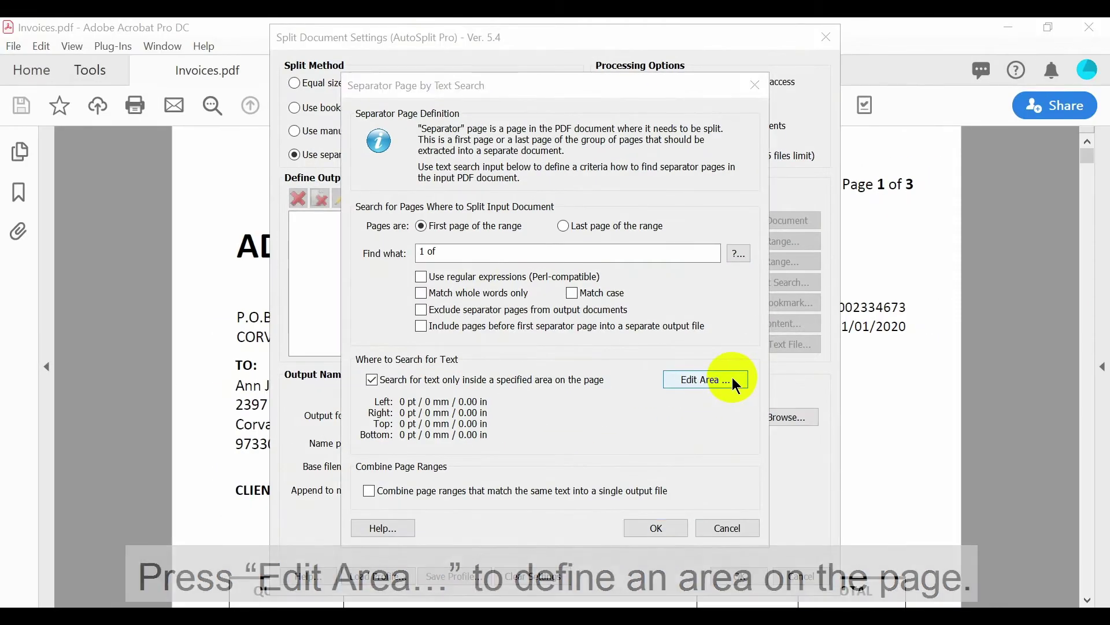
left_click(737, 382)
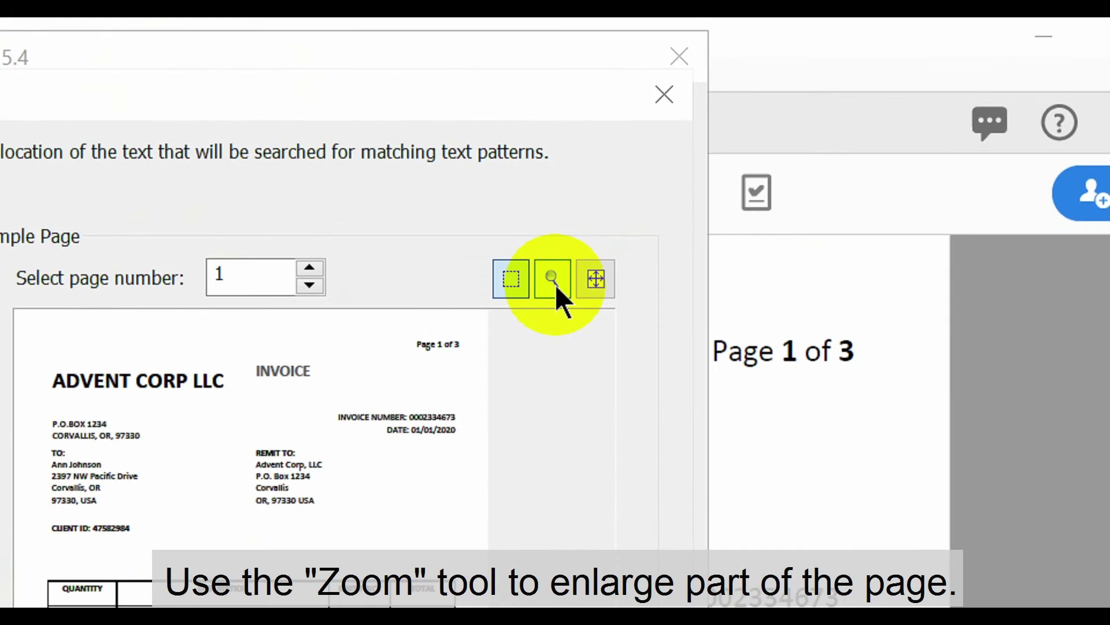
left_click(578, 266)
left_click_drag(341, 325, 481, 384)
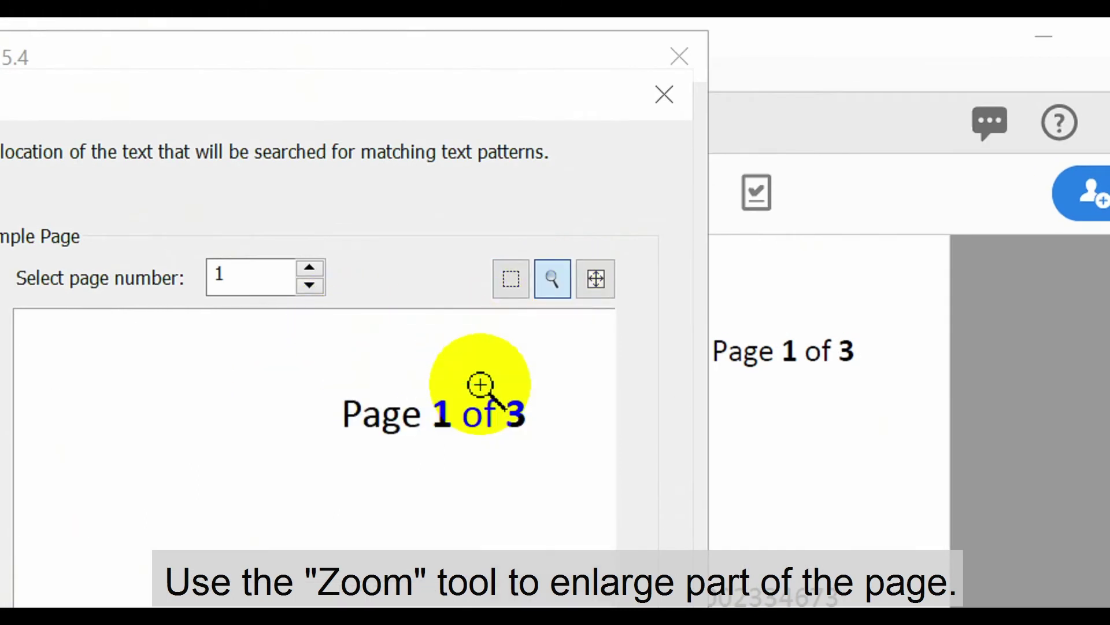
left_click(521, 289)
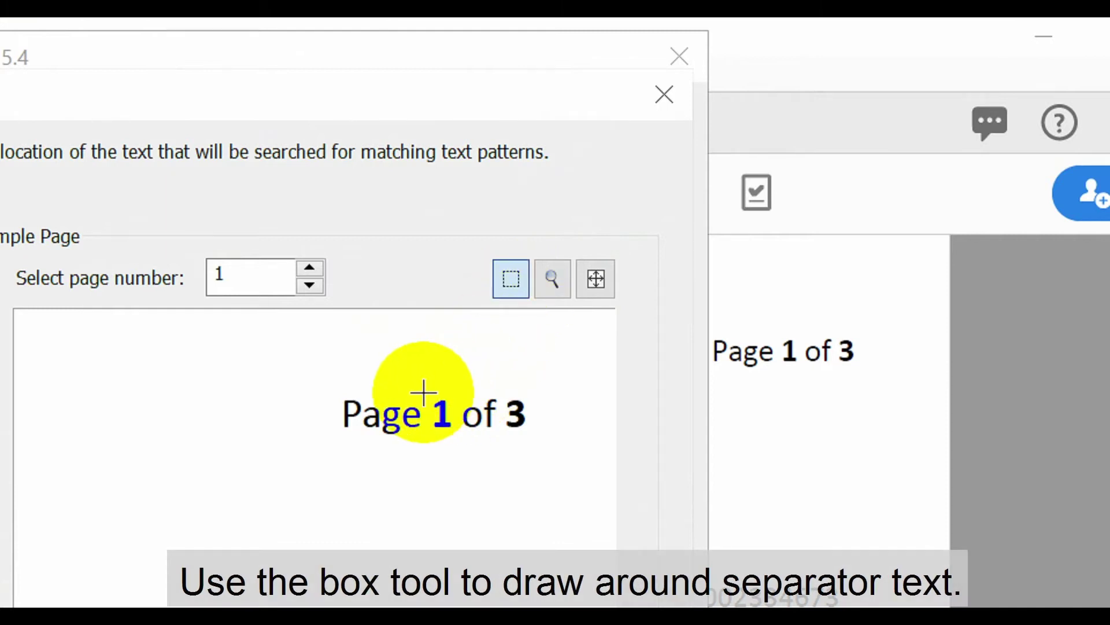
left_click_drag(425, 395, 547, 443)
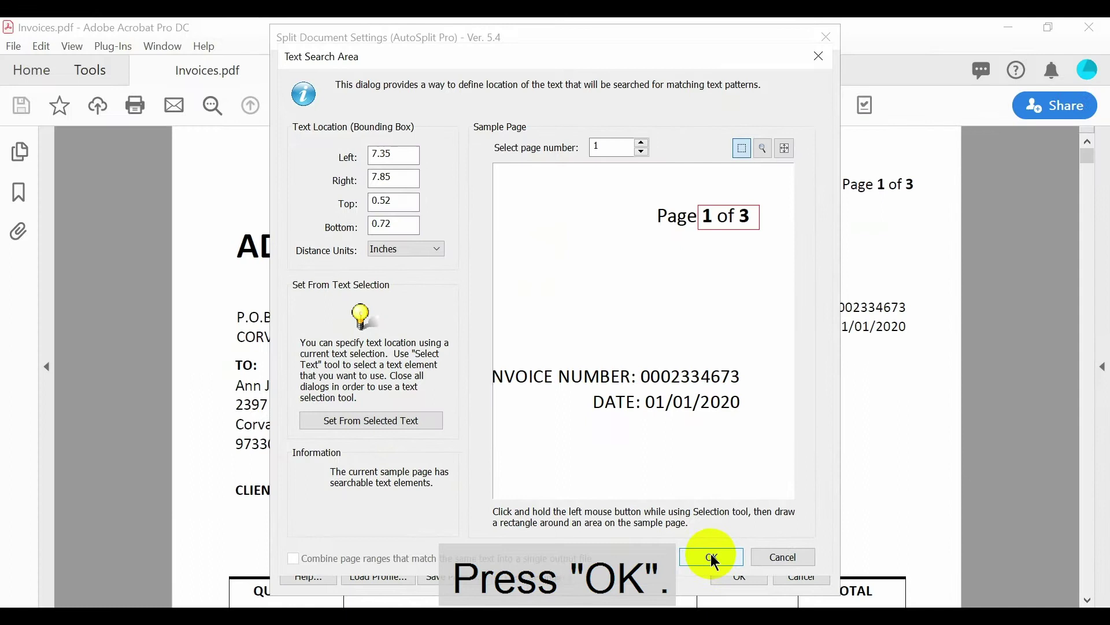
left_click(714, 559)
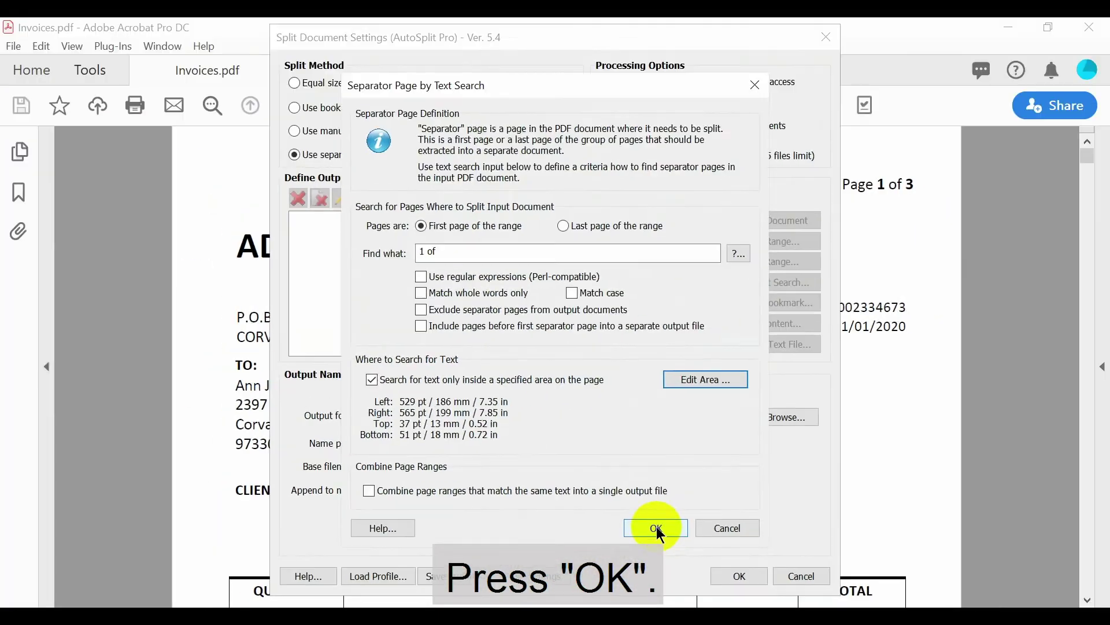
Save the separator search settings, keep No Prefix for filenames, and clear the Append to name list.
left_click(657, 528)
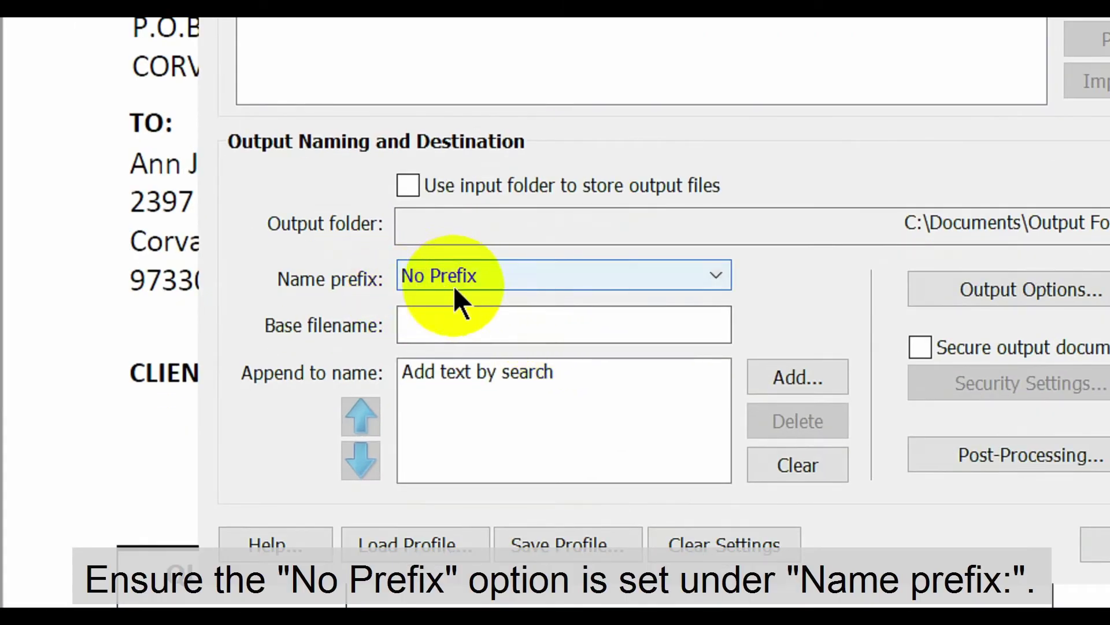
left_click(703, 278)
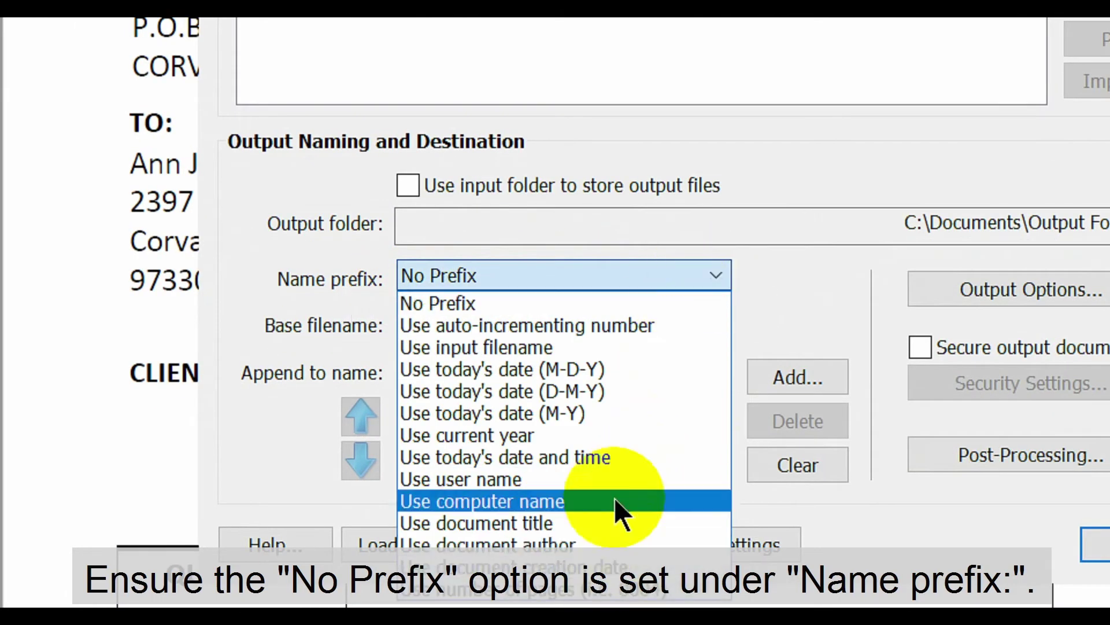
left_click(590, 305)
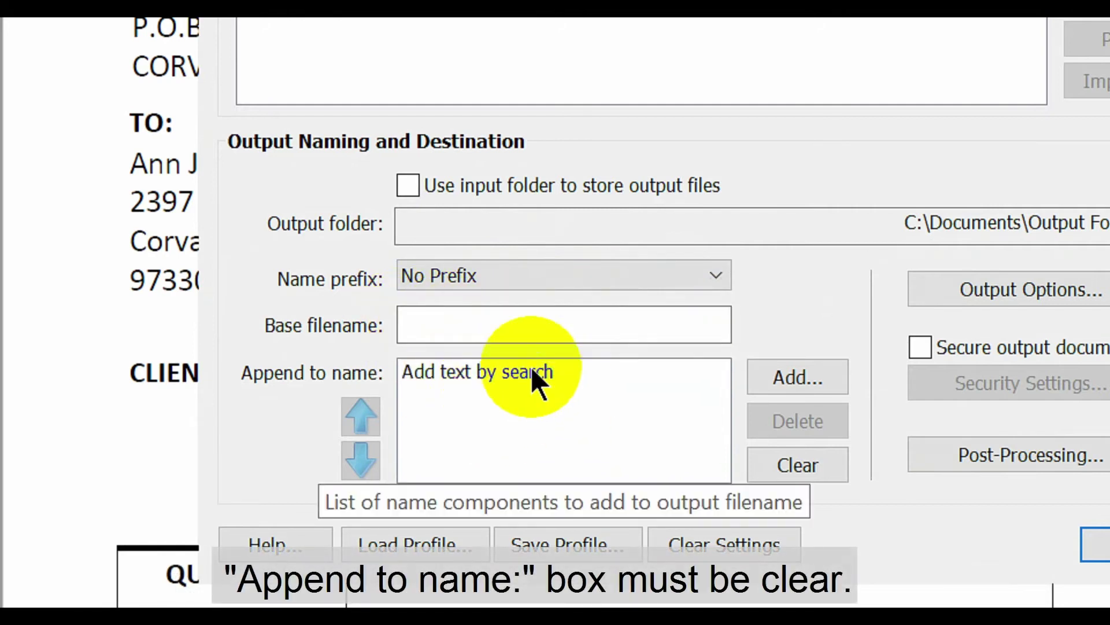
left_click(807, 456)
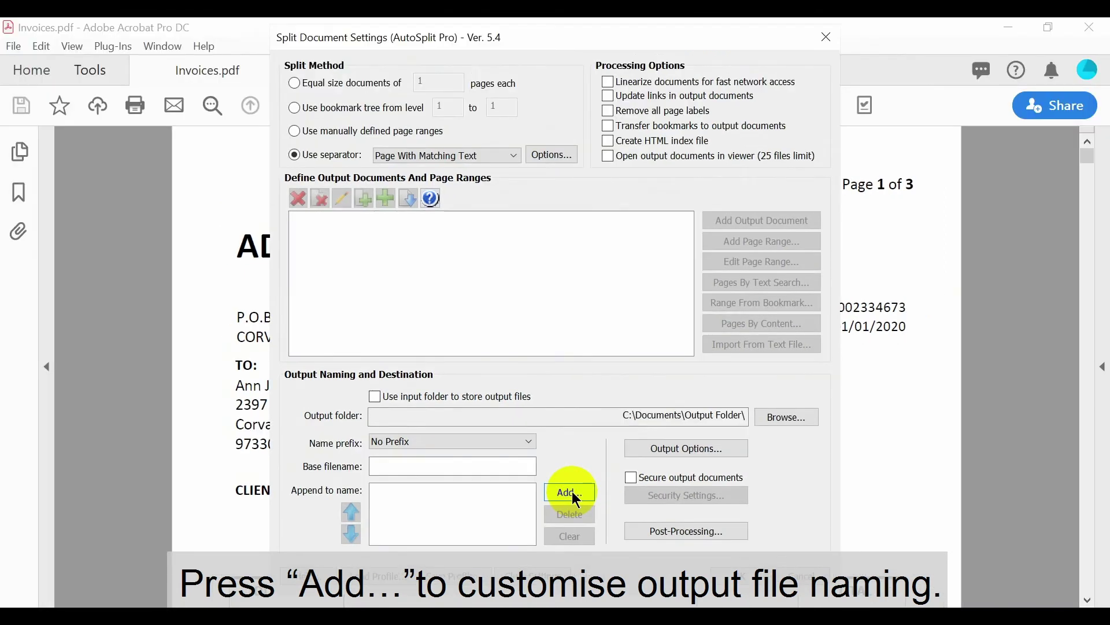
Append Text From Location to output names, using the invoice-number area 6.86–7.75 by 1.79–2.01 in.
left_click(573, 494)
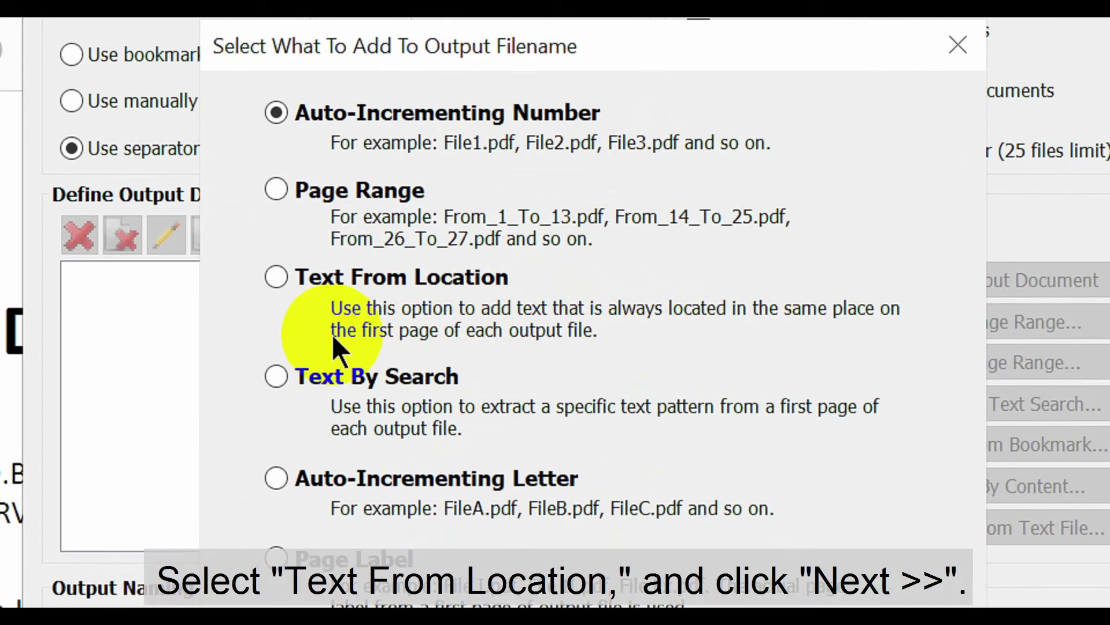
left_click(280, 281)
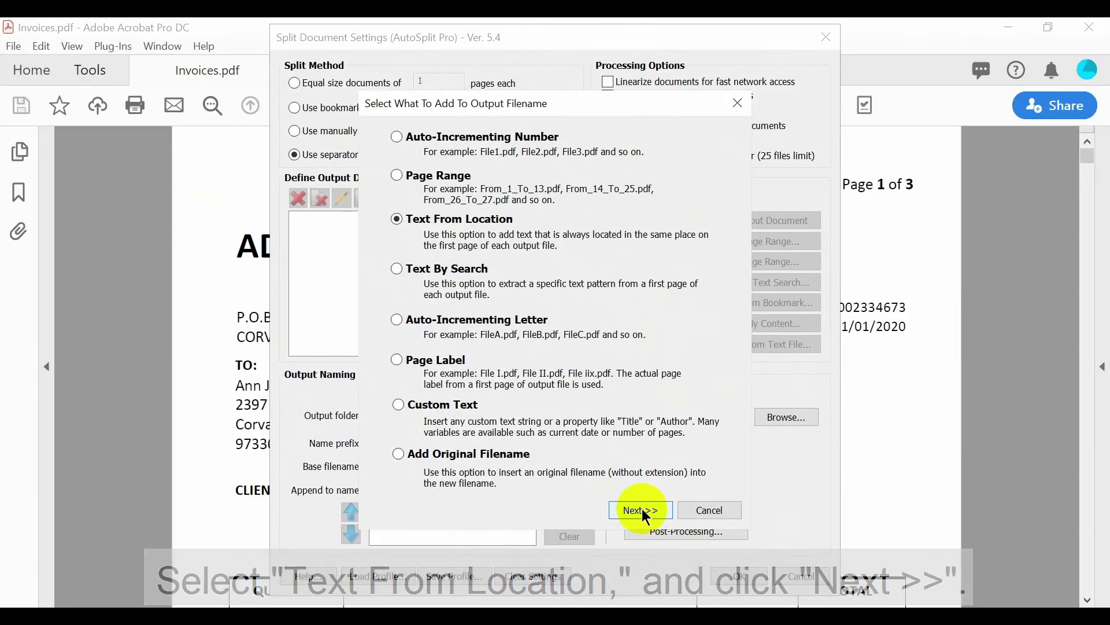
left_click(635, 503)
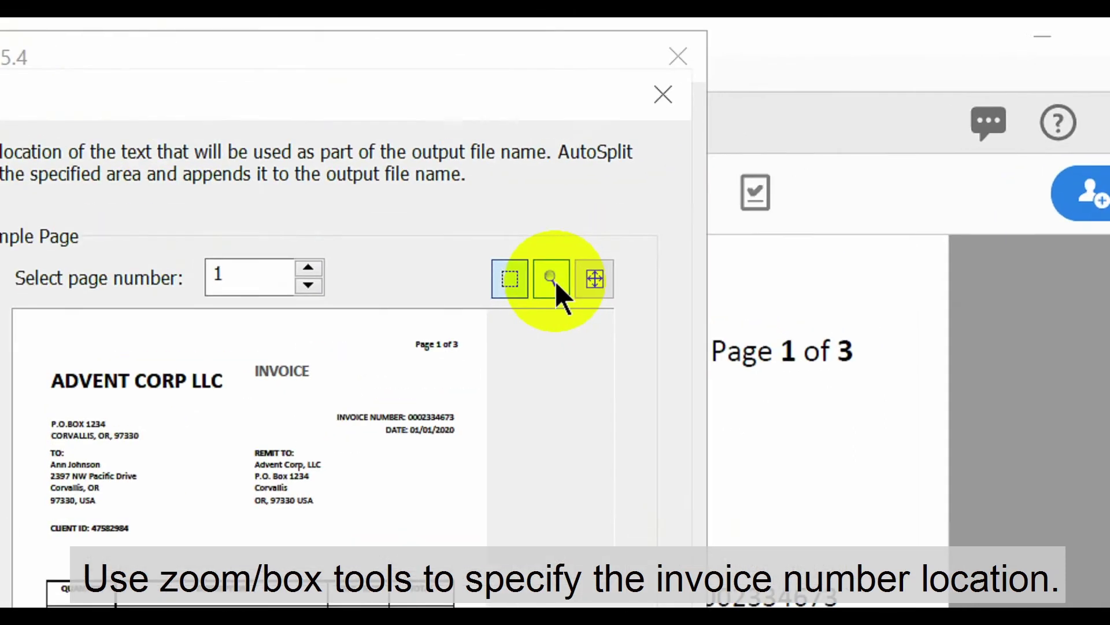
left_click(765, 149)
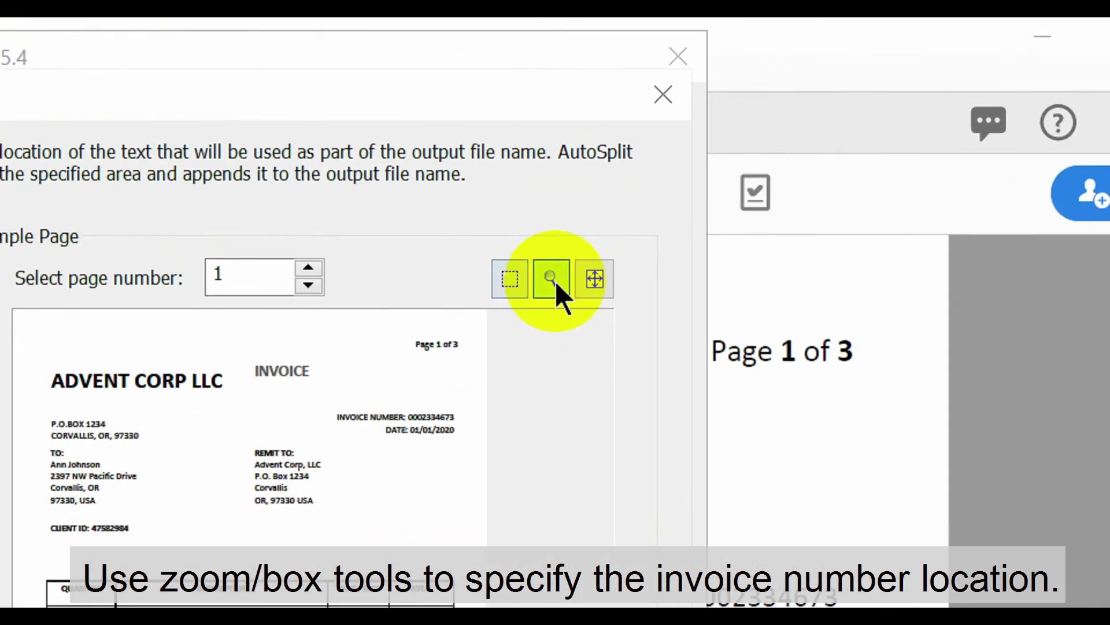
left_click(377, 426)
left_click(515, 286)
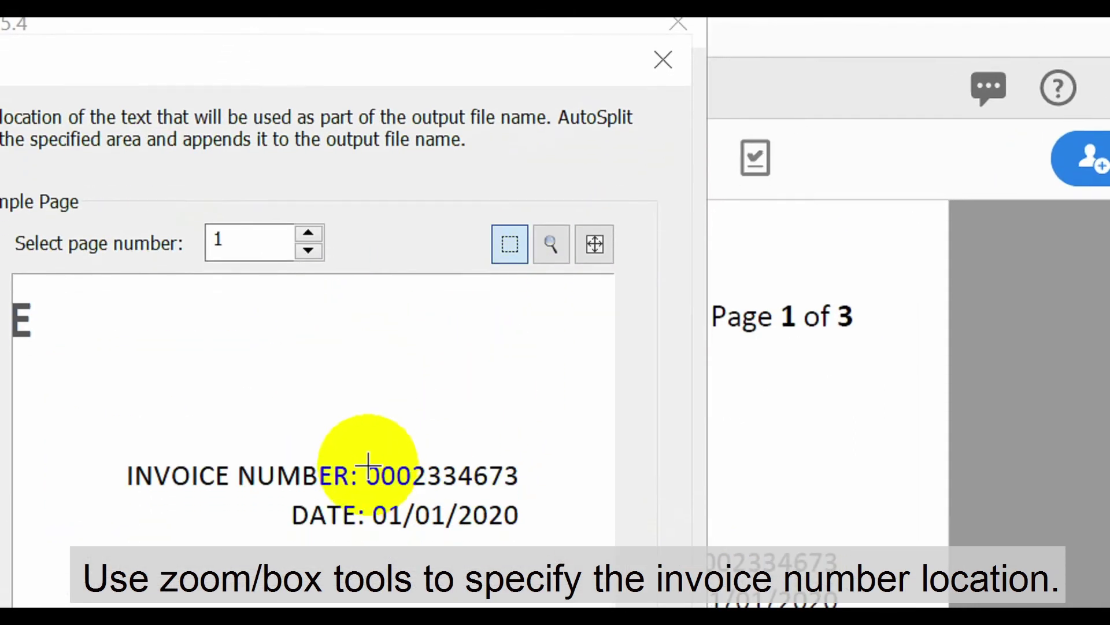
left_click_drag(360, 457, 530, 498)
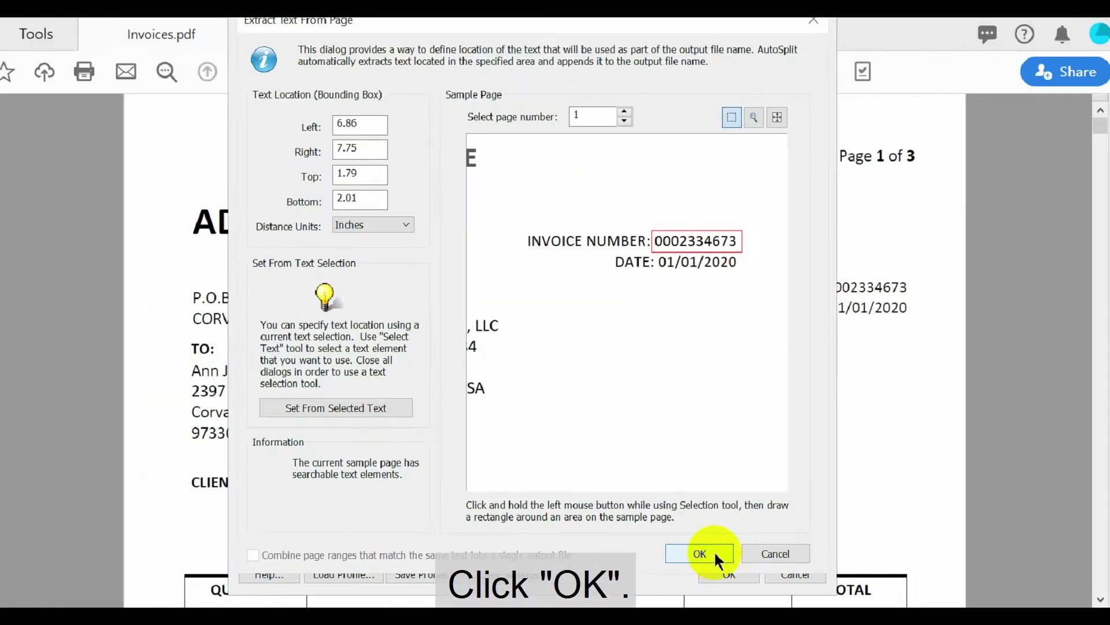
left_click(556, 508)
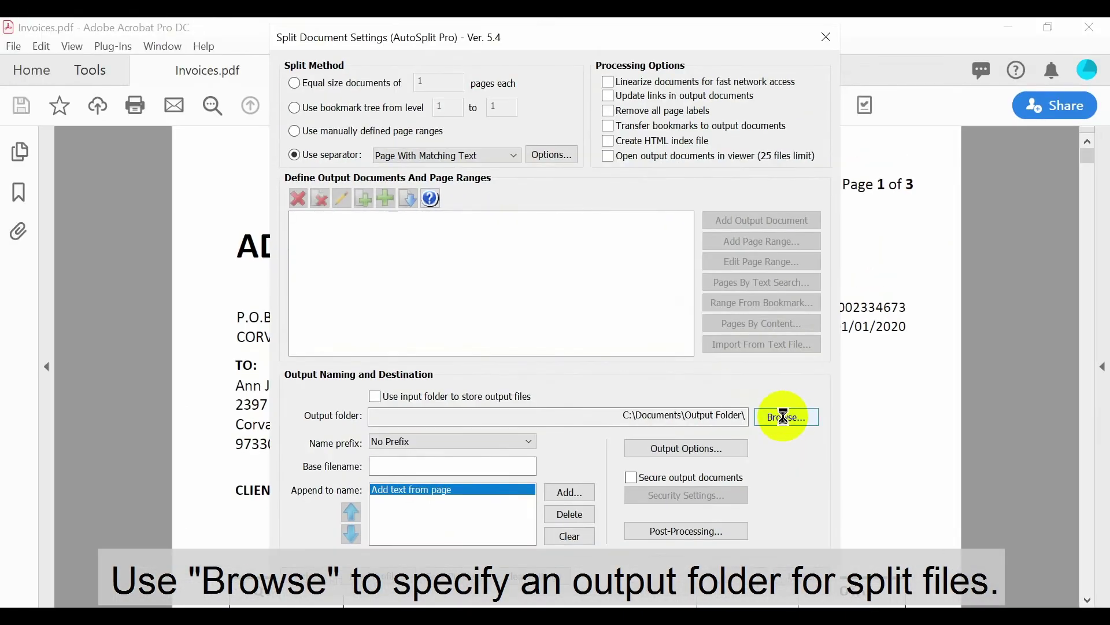
Set Documents\Output Files as the destination and split the invoices into 12 PDFs.
left_click(564, 314)
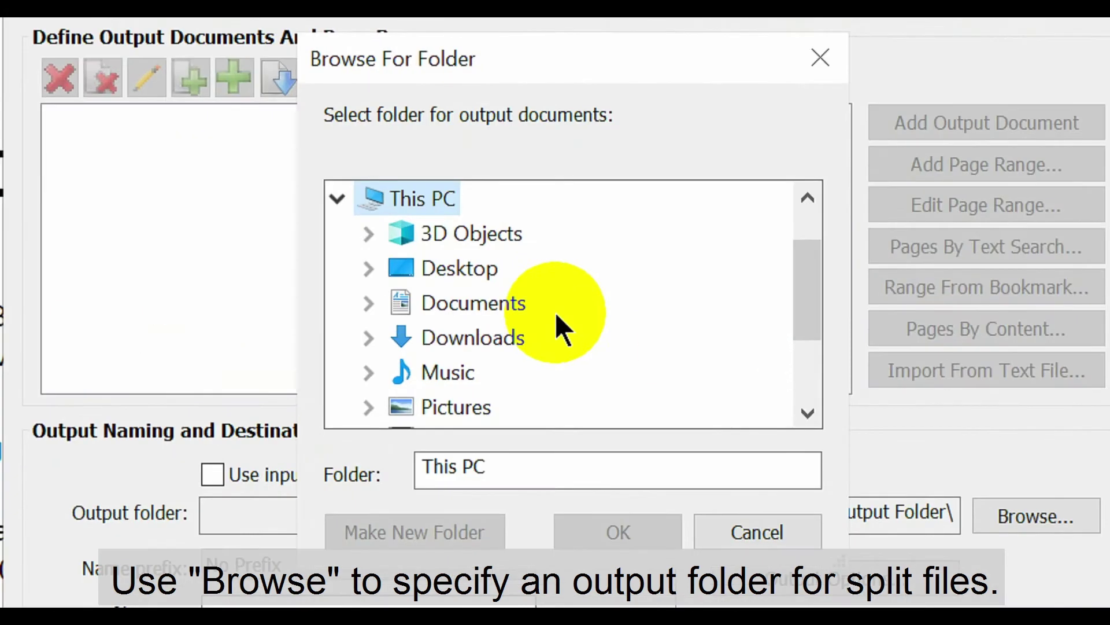
left_click_drag(673, 305, 530, 331)
left_click(520, 333)
left_click(504, 341)
mouse_move(817, 315)
left_mouse_down()
mouse_move(818, 302)
mouse_move(816, 335)
left_mouse_up()
left_click(549, 306)
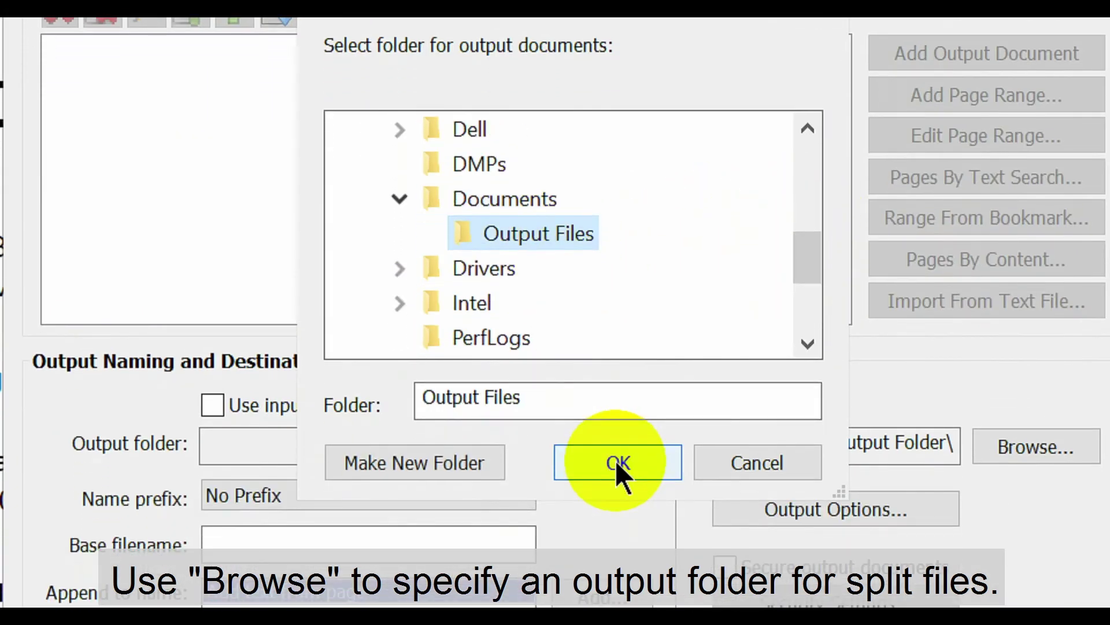
left_click(616, 506)
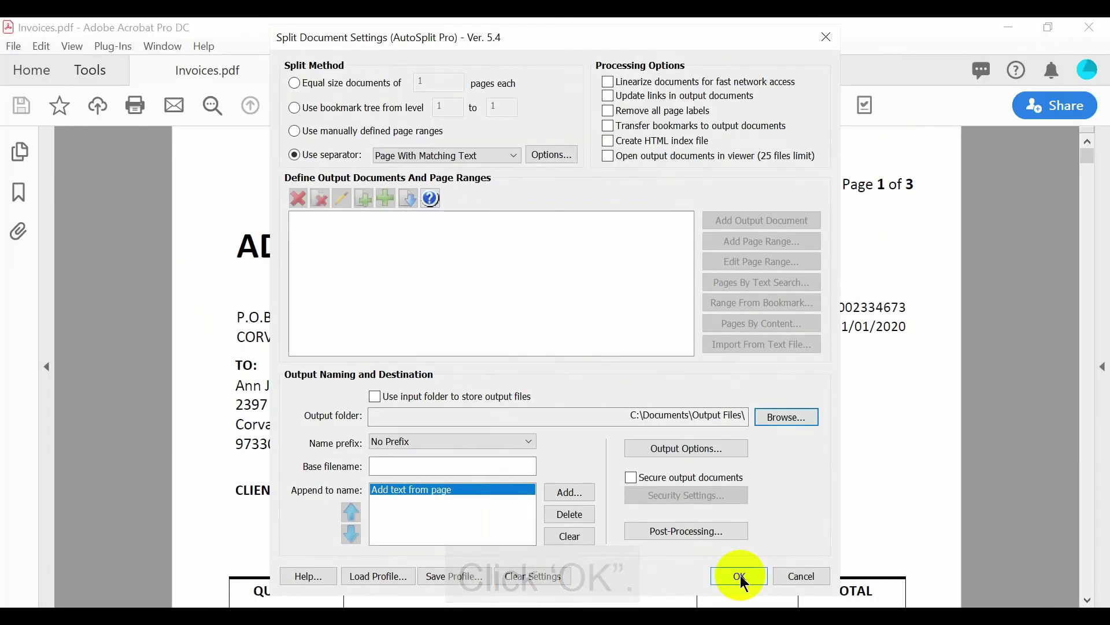
left_click(555, 545)
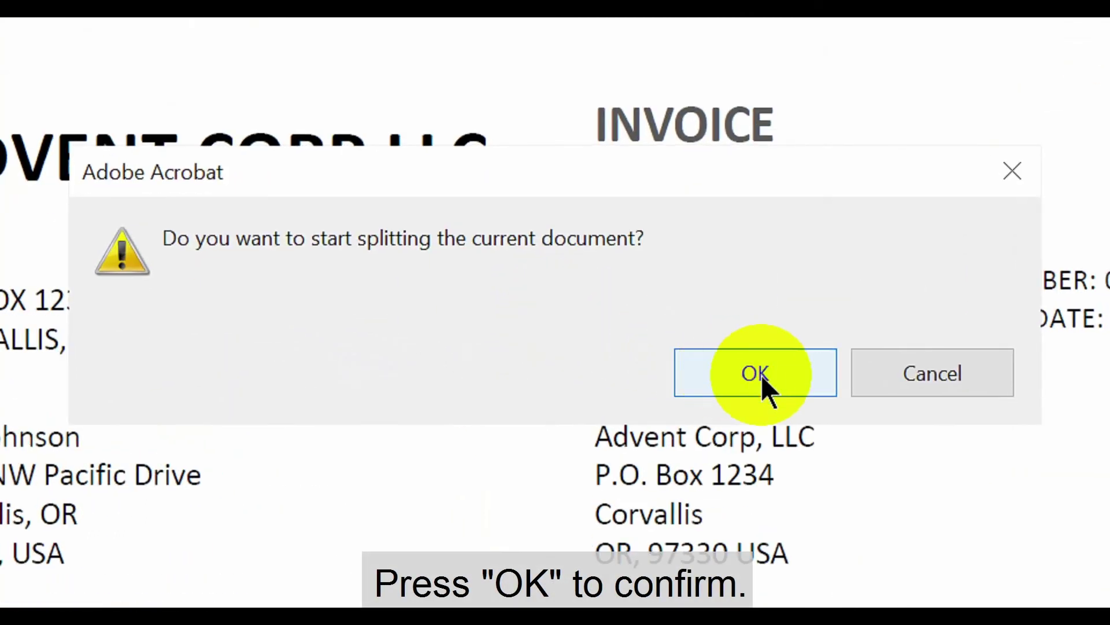
left_click(761, 374)
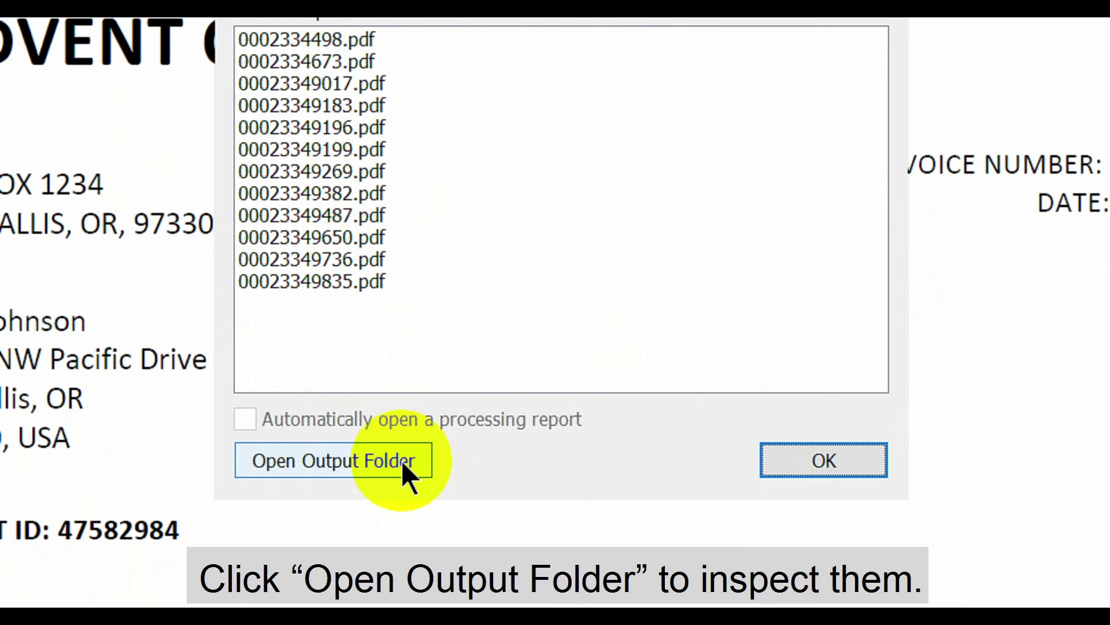
Open the Output Files folder from the AutoSplit results dialog.
left_click(401, 462)
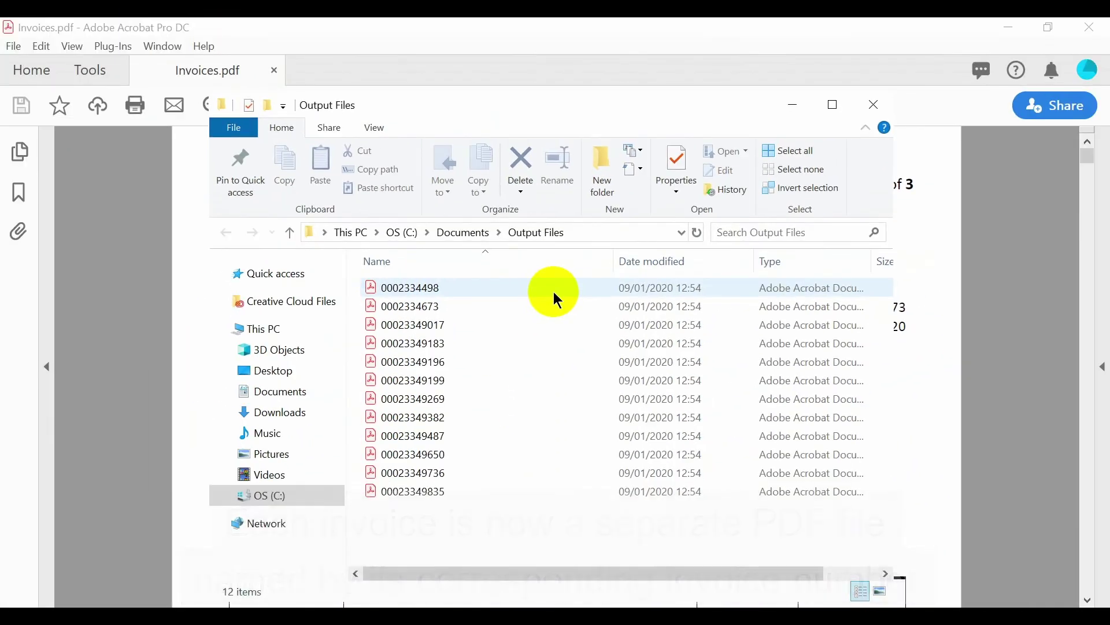
Open 0002334498.pdf and scroll through it, confirming it holds only that invoice's two pages.
left_click(502, 139)
double_click(556, 300)
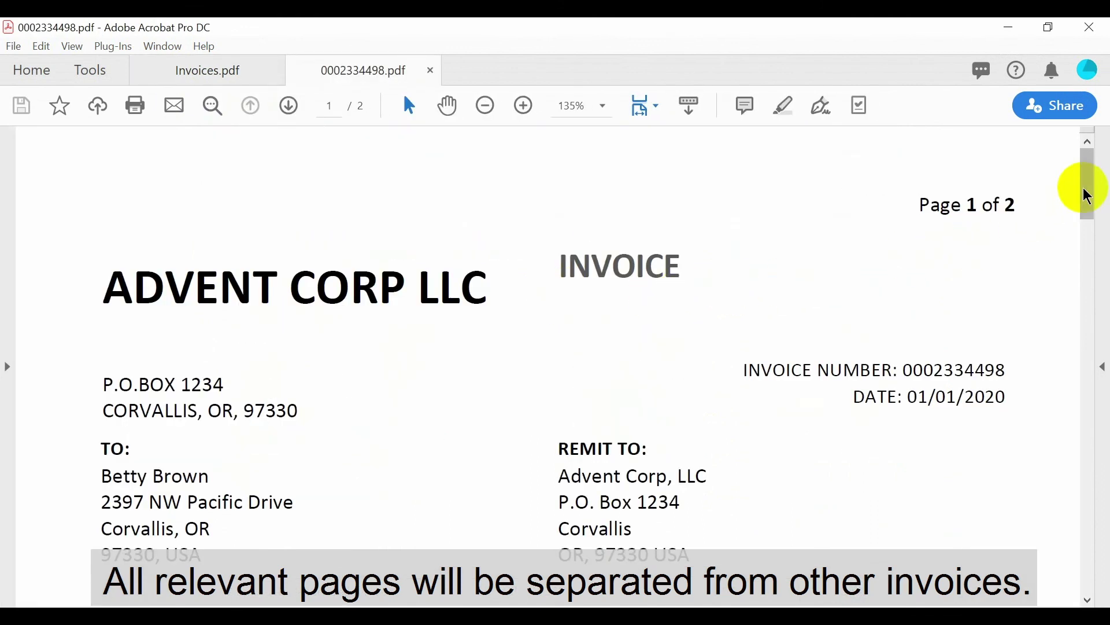
left_click_drag(1085, 184, 1106, 544)
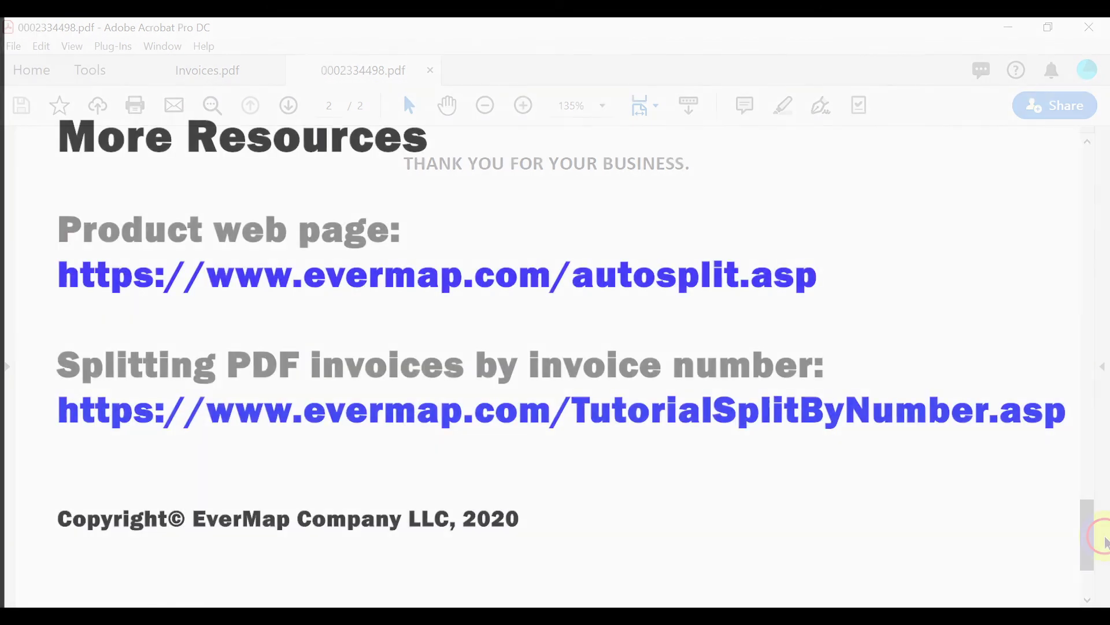